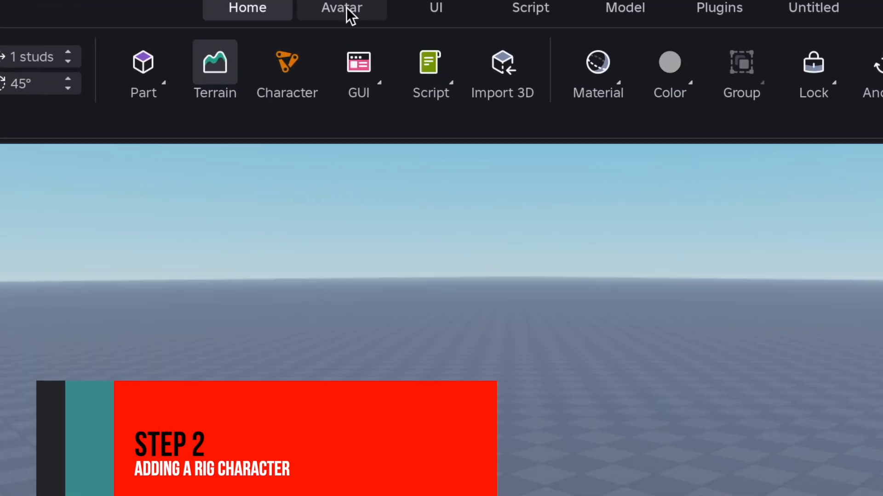
Generate an R15 masculine Block Avatar rig at the spawn location and focus the view on it.
left_click(346, 9)
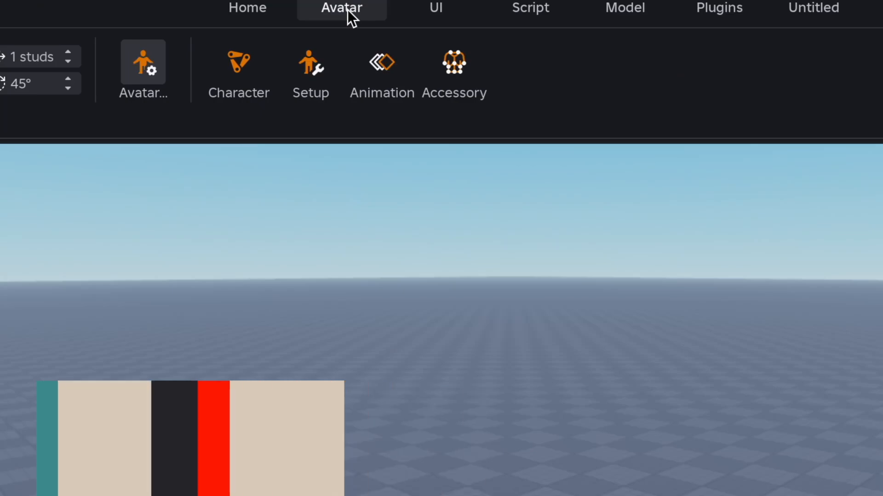
left_click(245, 63)
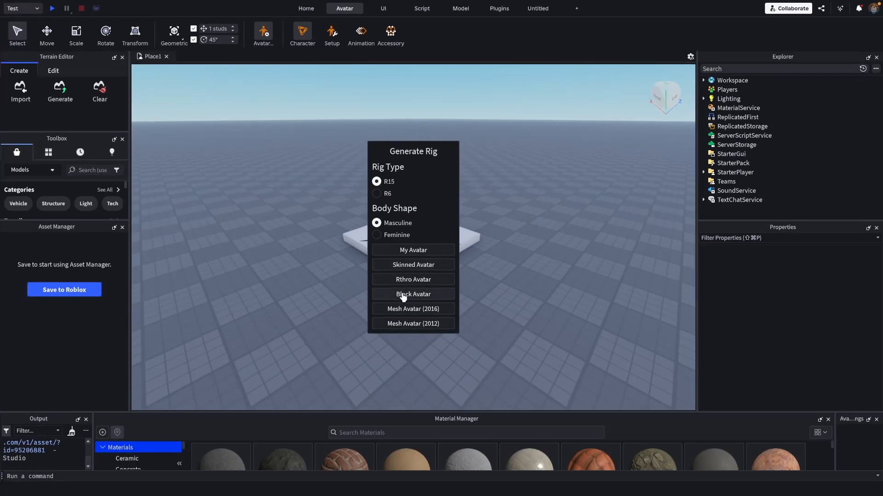
left_click(403, 295)
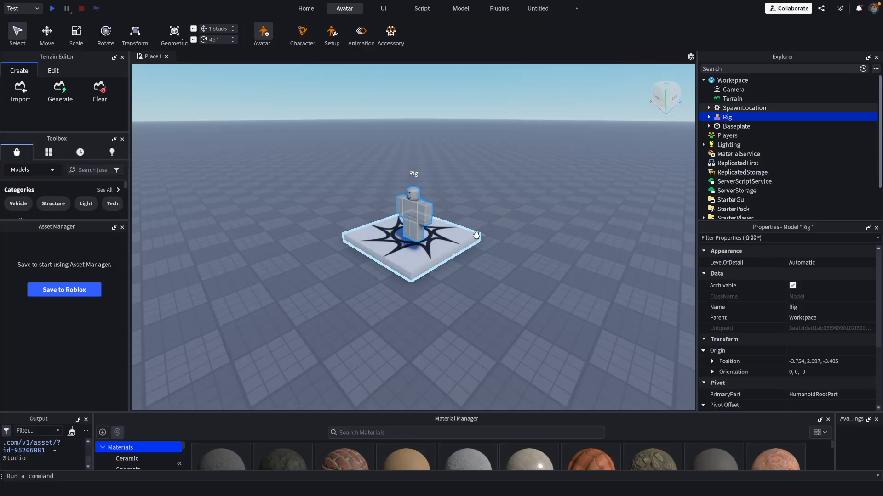
key("f")
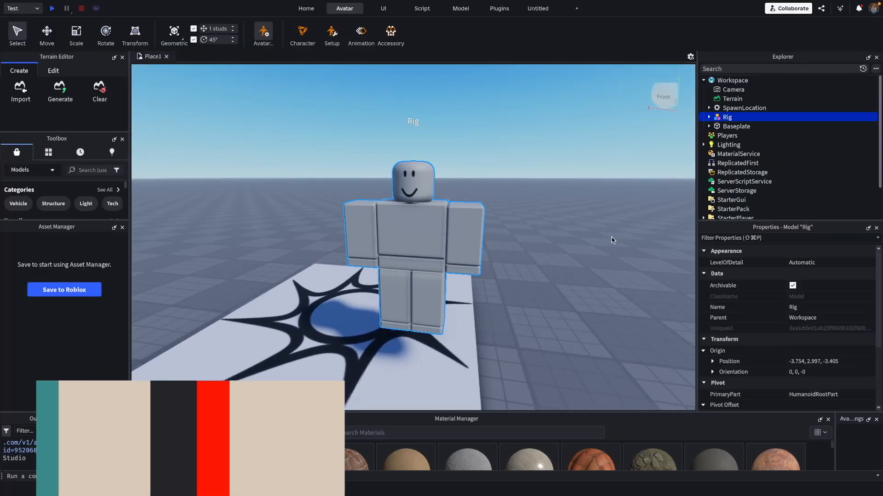
Add a Shirt object inside the Rig model and rename it Shirt.
mouse_move(723, 119)
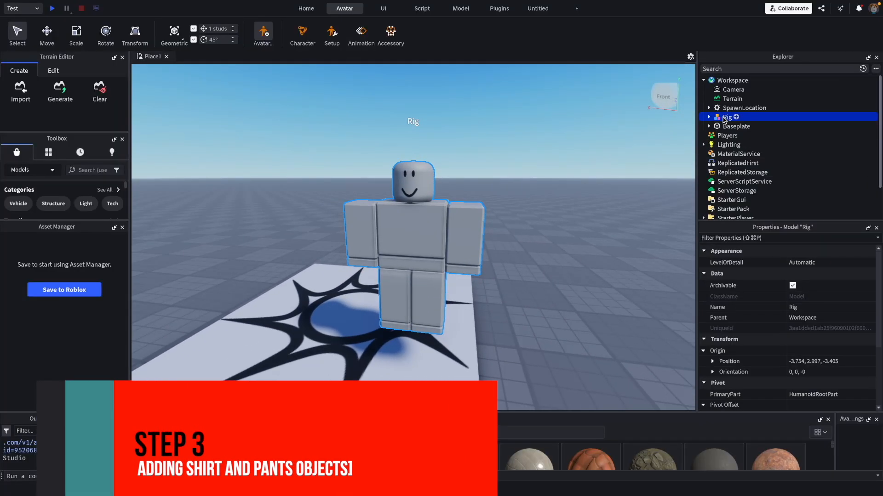
left_click(709, 118)
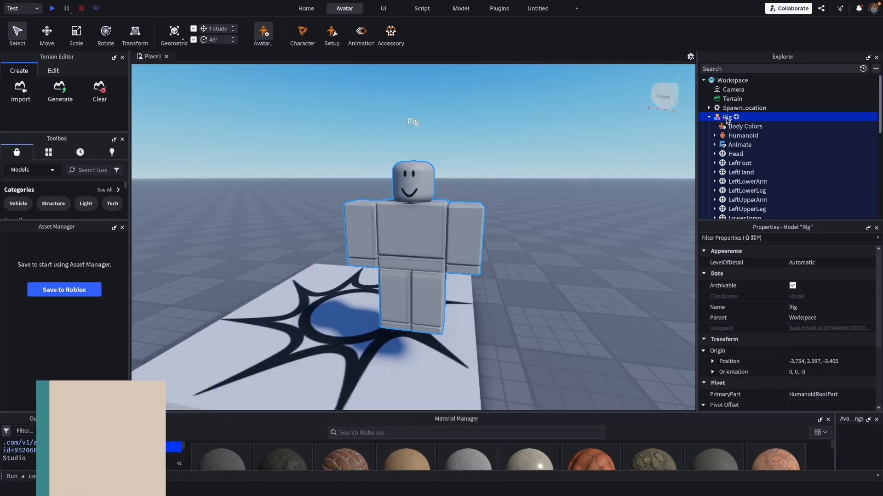
left_click(736, 118)
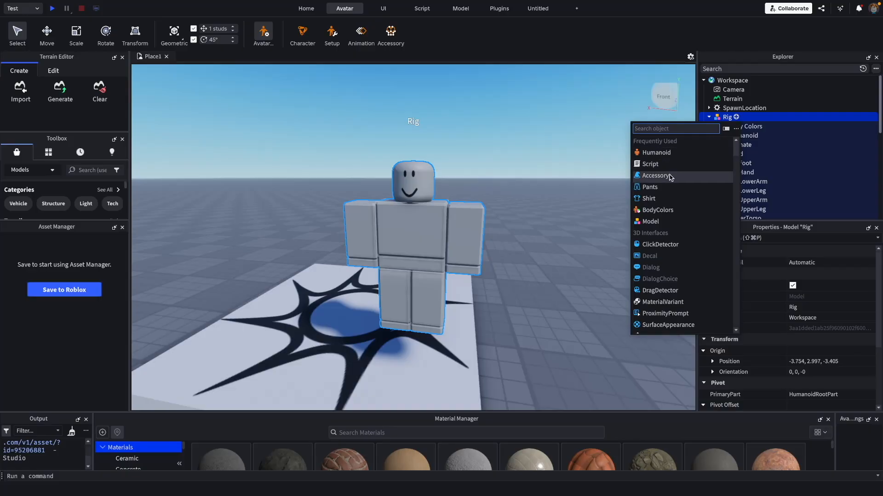
left_click(653, 200)
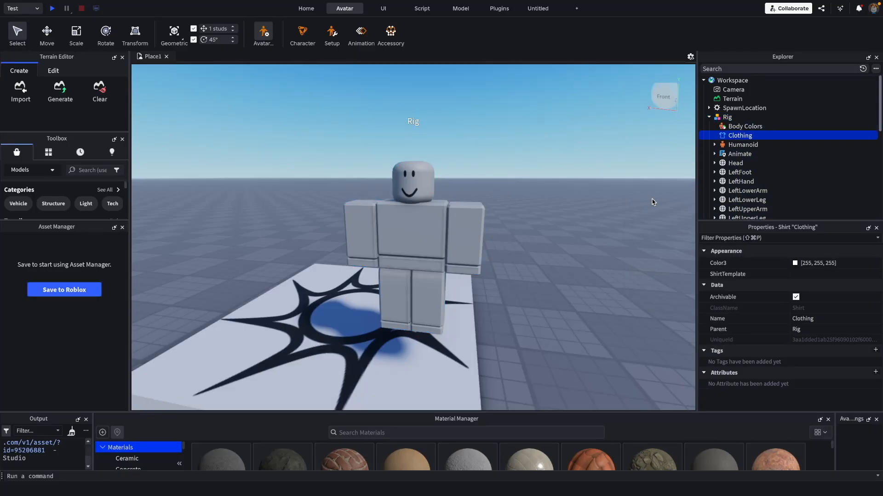
double_click(740, 136)
type("Shir")
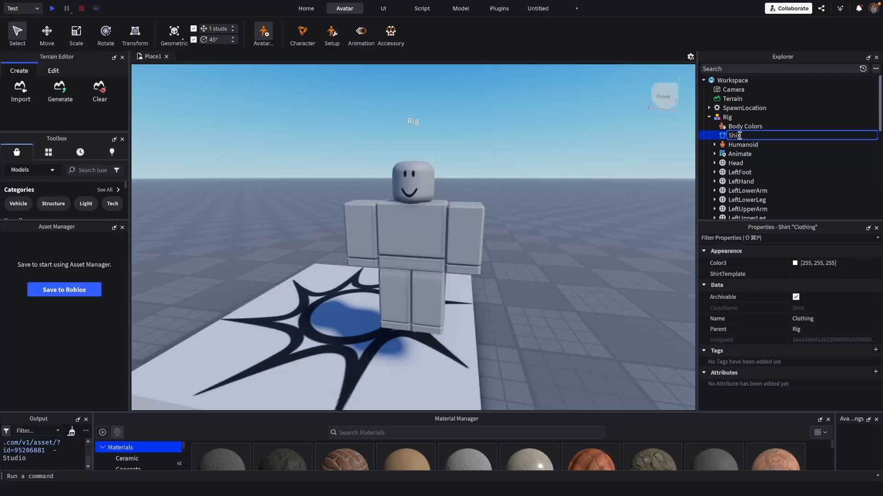
type("t")
key("Return")
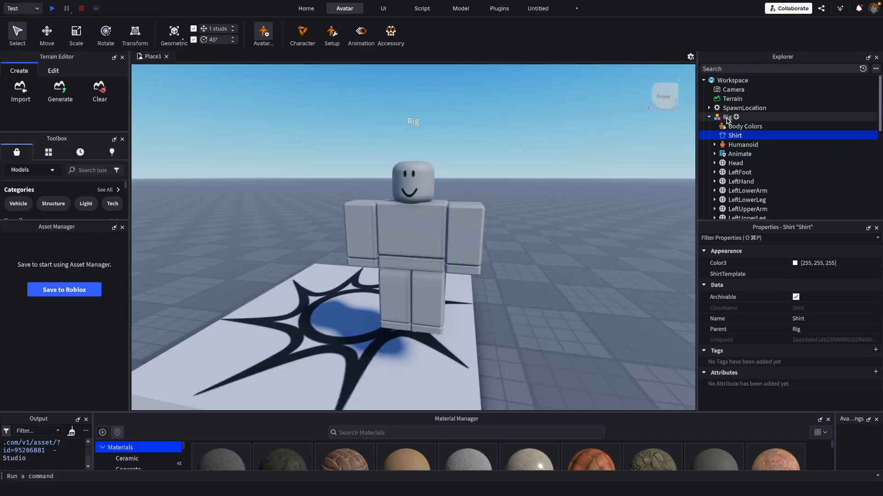
Add a Pants object inside the Rig model and rename it Pants.
left_click(736, 118)
left_click(736, 117)
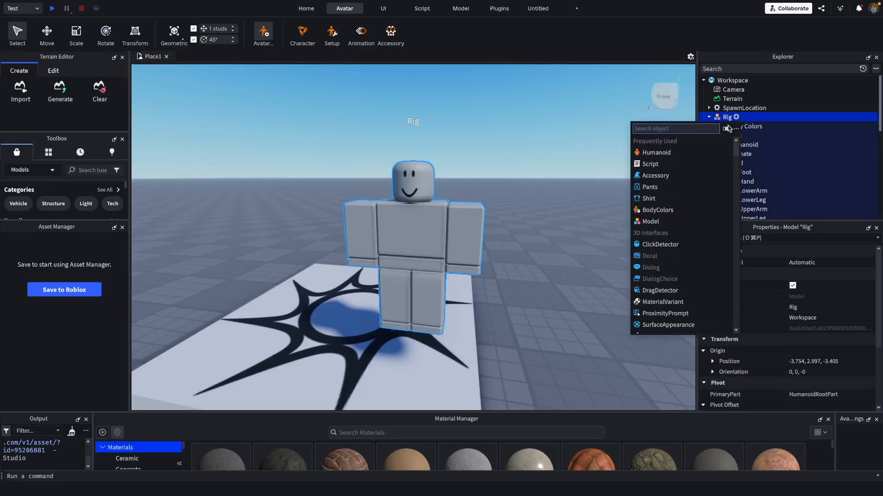
left_click(659, 192)
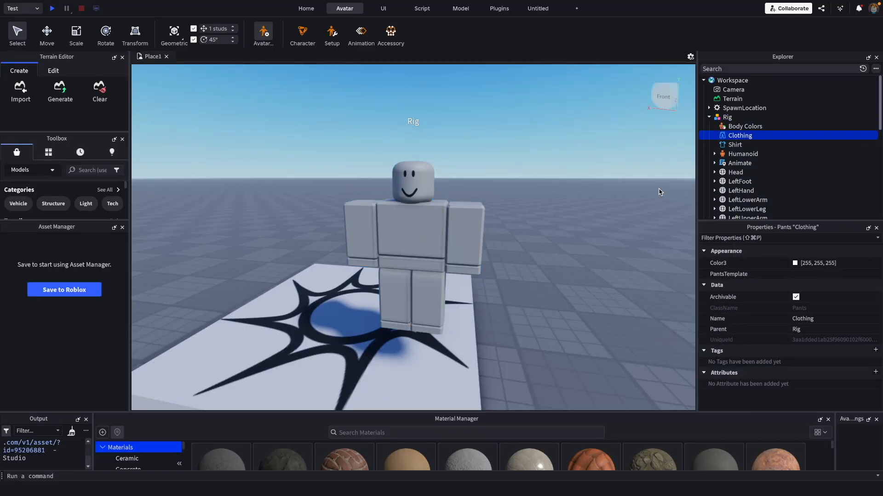
left_click(742, 137)
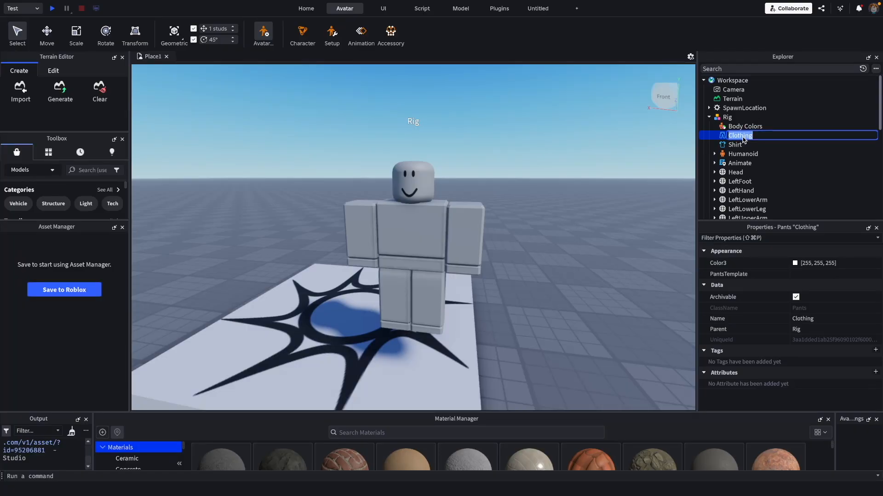
type("Pants")
key("Return")
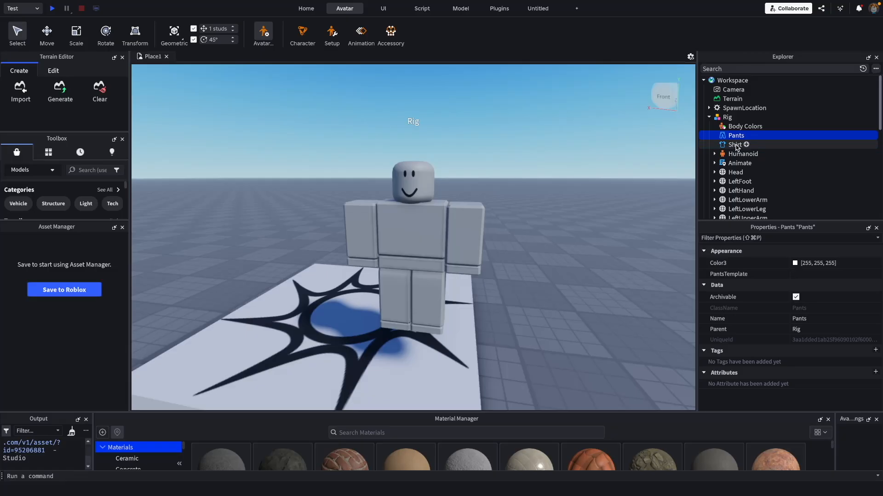
Compare the properties of the rig's Pants and Shirt objects, ending with the Shirt object selected.
left_click(736, 146)
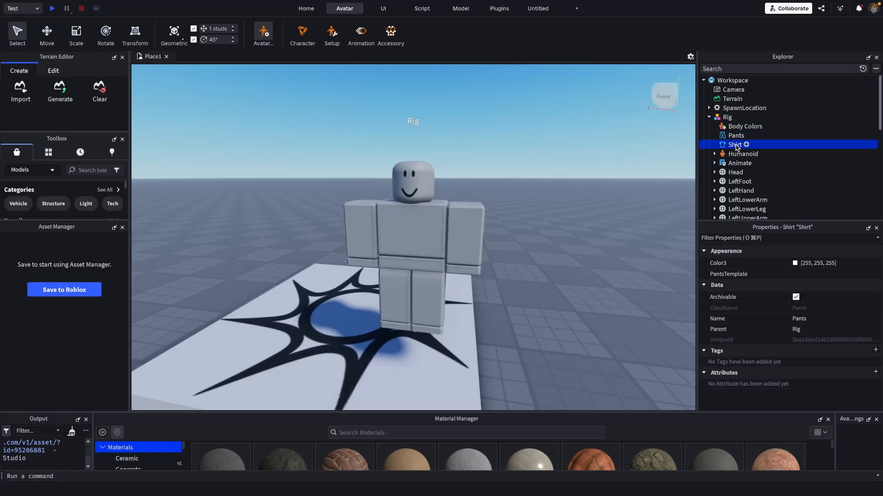
left_click(736, 136)
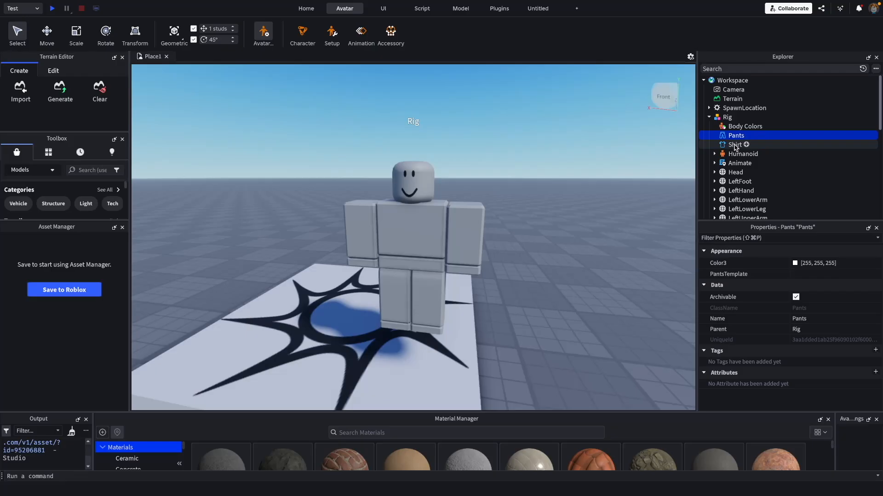
left_click(734, 145)
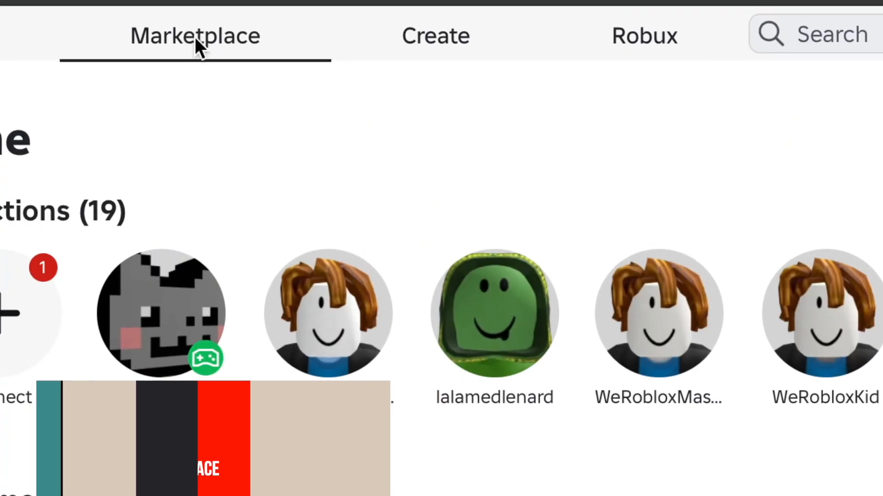
Switch to the Roblox website in the browser and filter the Marketplace to the Classic Shirts category under Clothing.
left_click(197, 38)
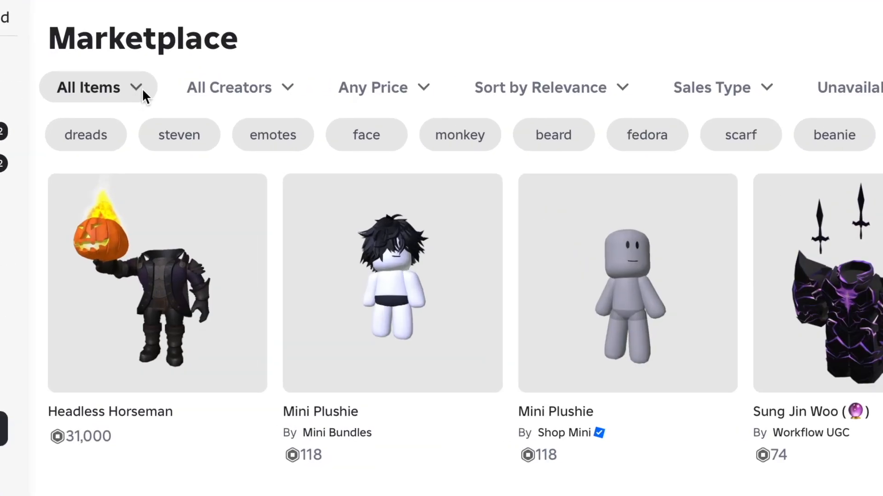
left_click(139, 87)
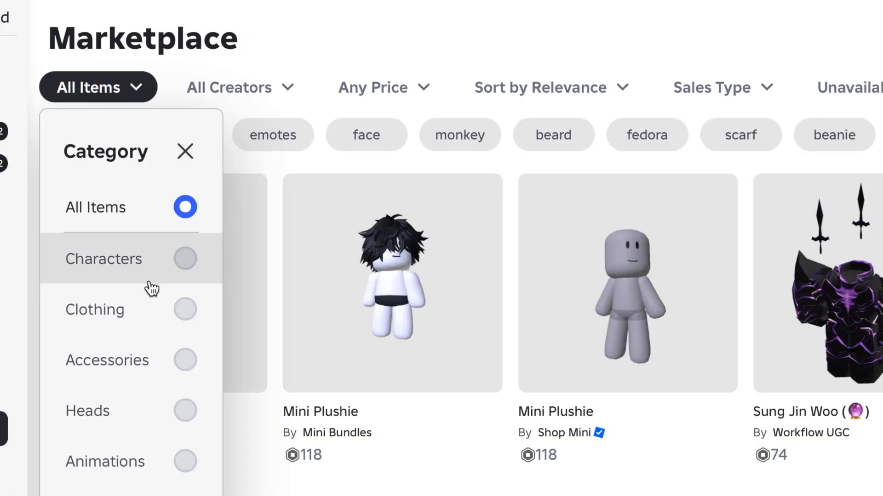
left_click(188, 317)
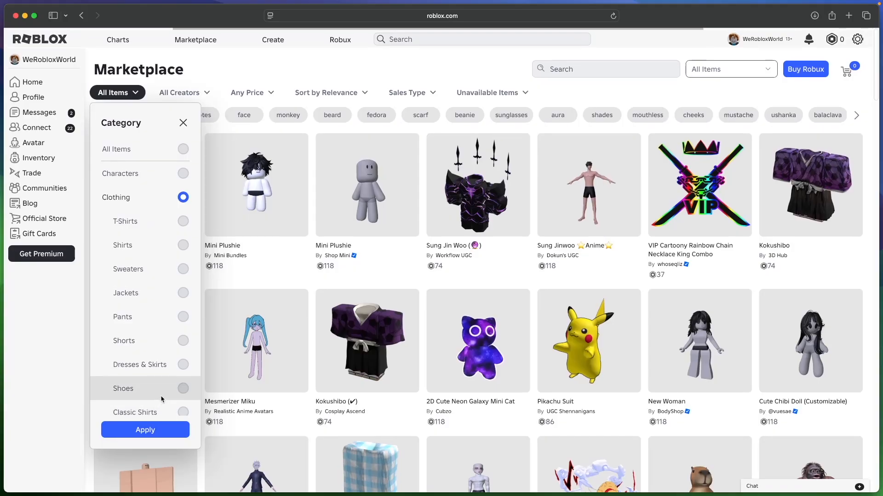
scroll(162, 400, "down", 2)
scroll(157, 288, "up", 2)
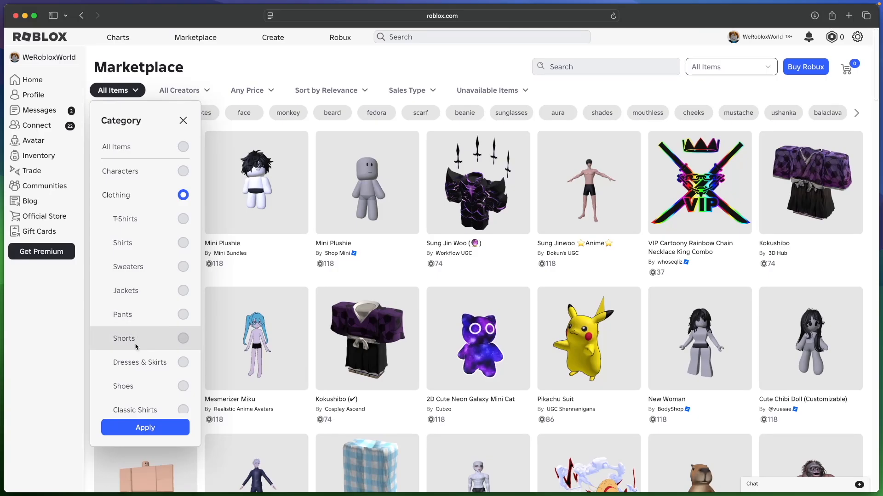
scroll(134, 341, "down", 5)
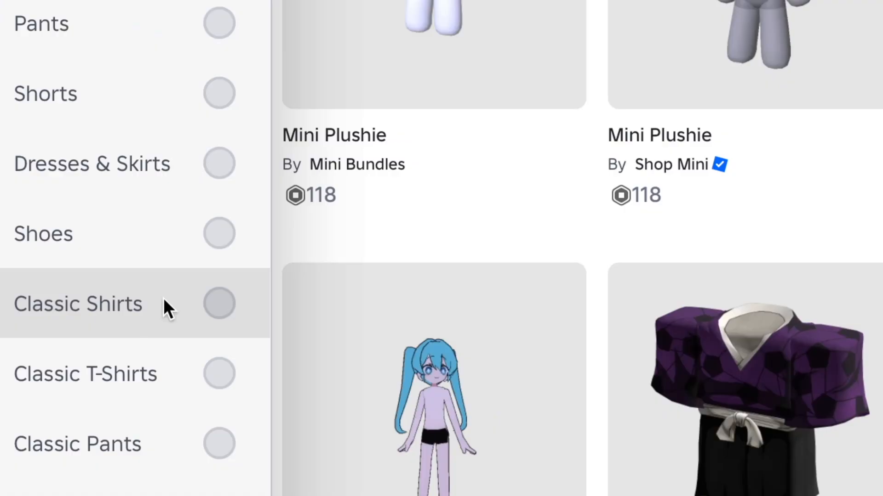
left_click(219, 304)
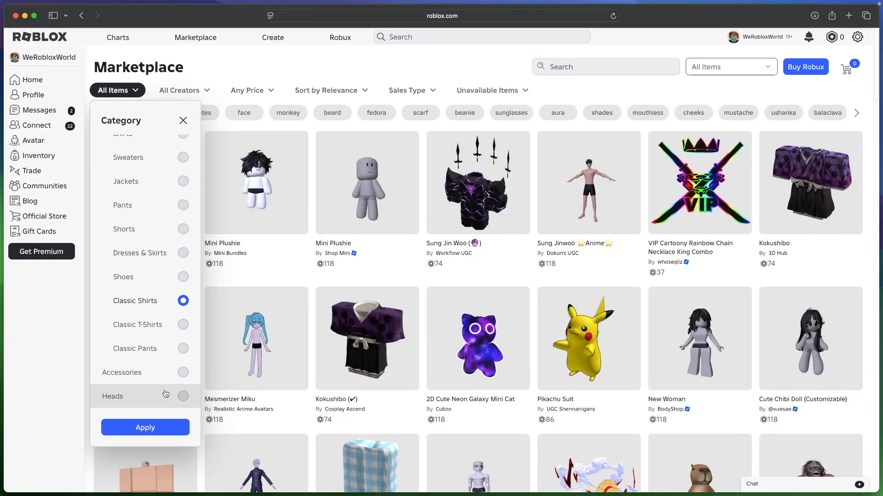
left_click(144, 429)
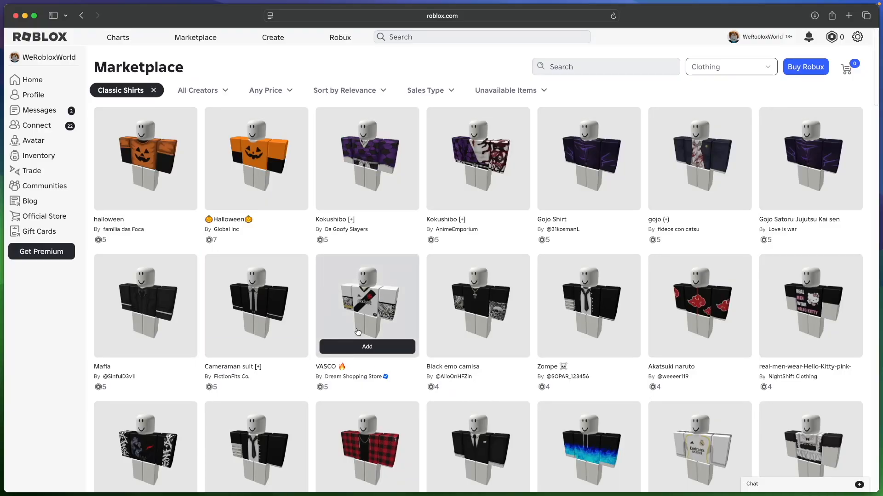
Browse the classic shirts and open the item page of the orange and blue "goku" shirt.
mouse_move(379, 211)
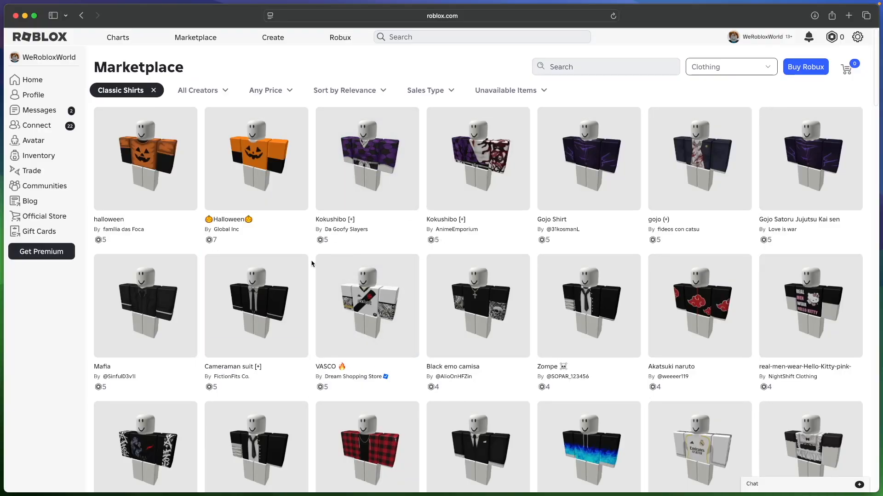
mouse_move(332, 278)
scroll(343, 282, "down", 10)
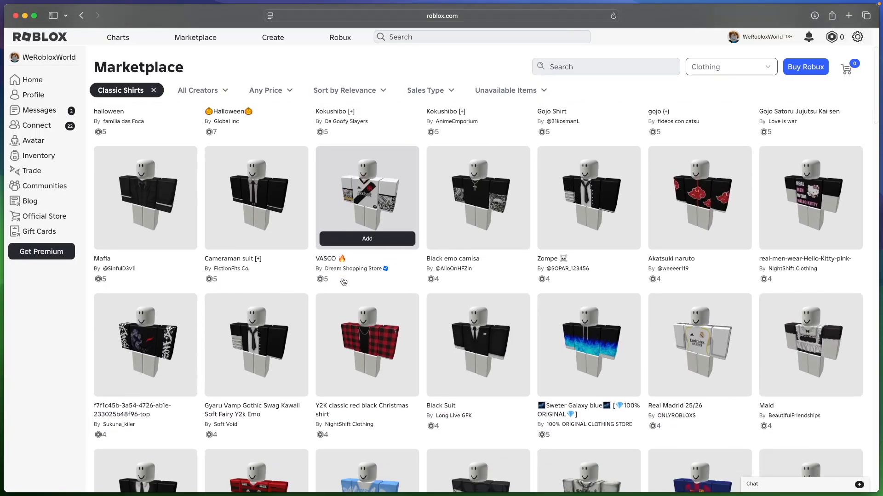
scroll(343, 281, "down", 5)
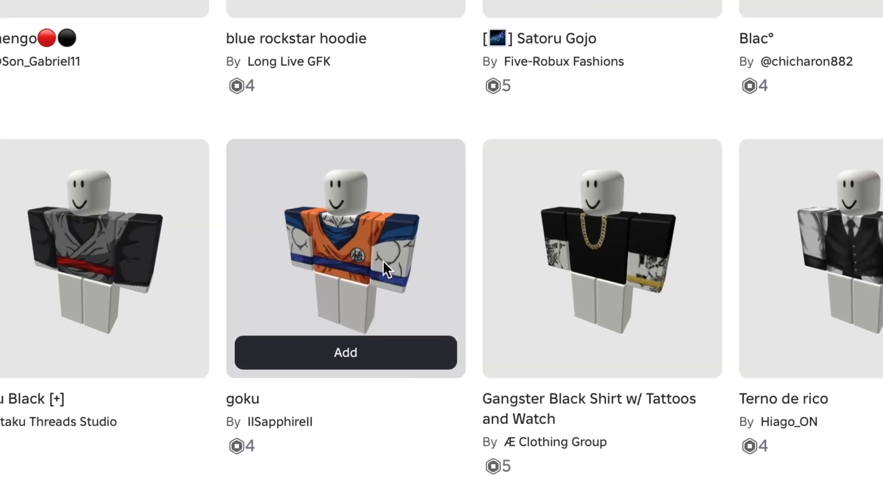
left_click(374, 264)
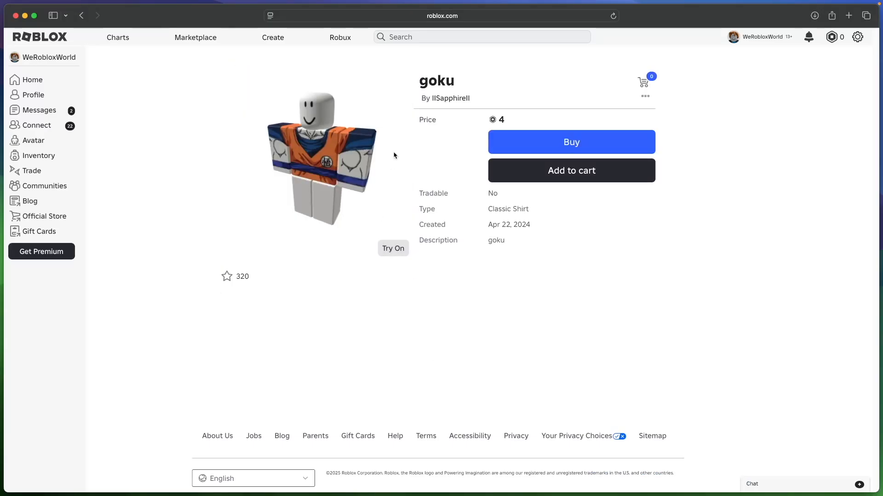
left_click(468, 15)
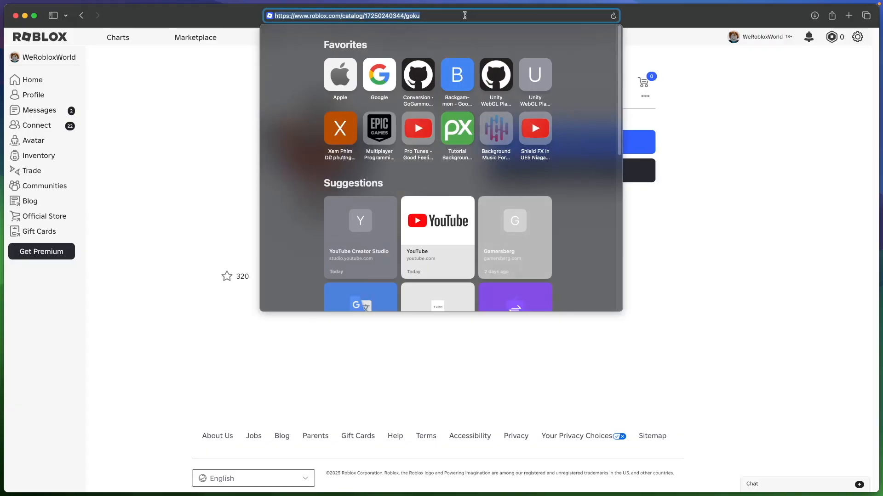
left_click(399, 16)
left_click_drag(404, 16, 364, 14)
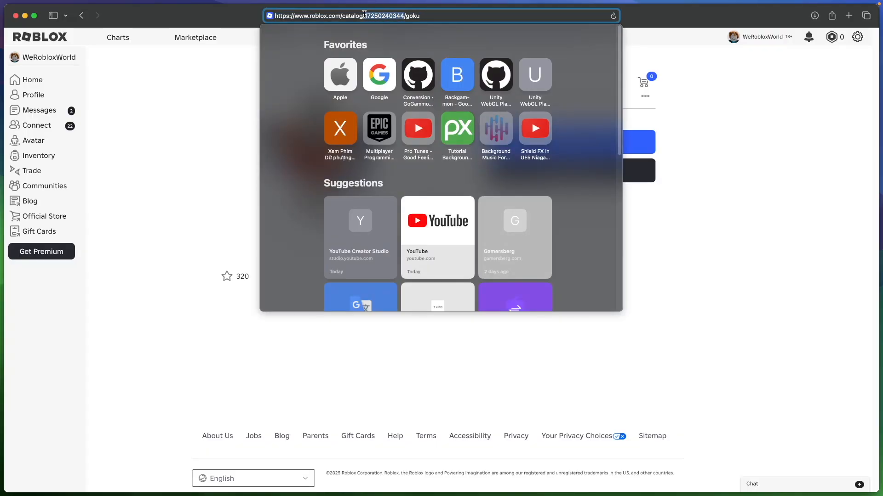
right_click(382, 18)
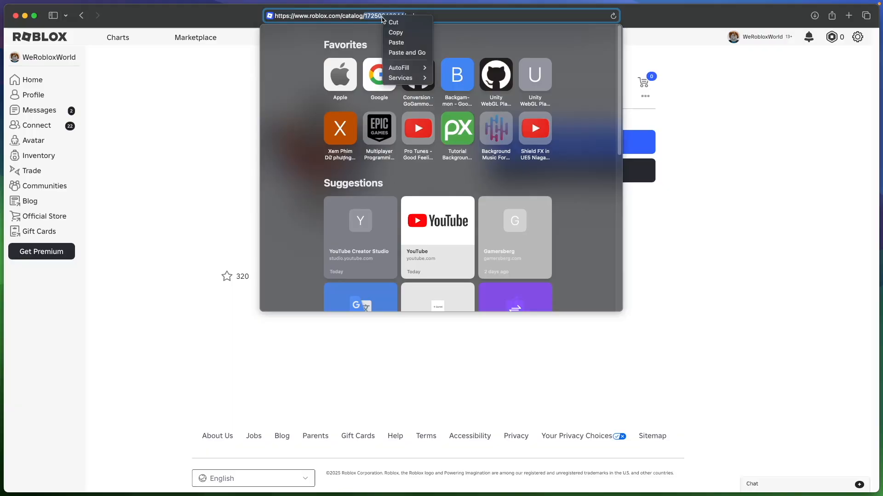
left_click(390, 34)
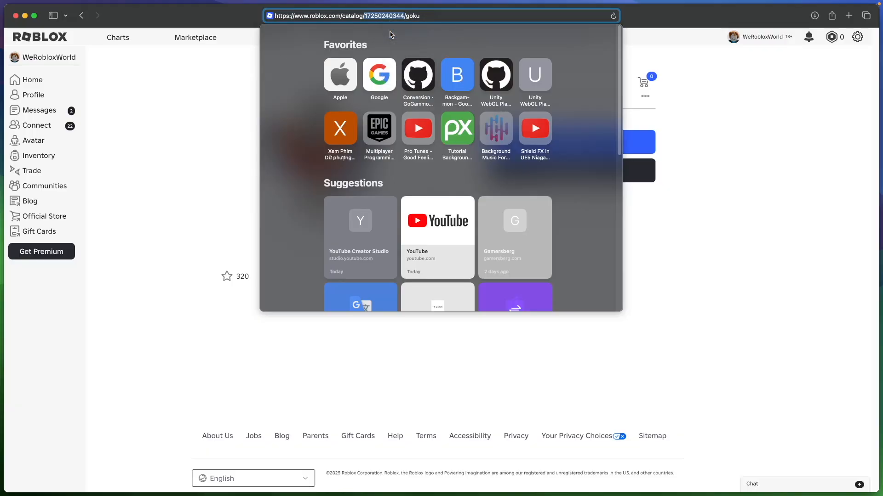
left_click(679, 279)
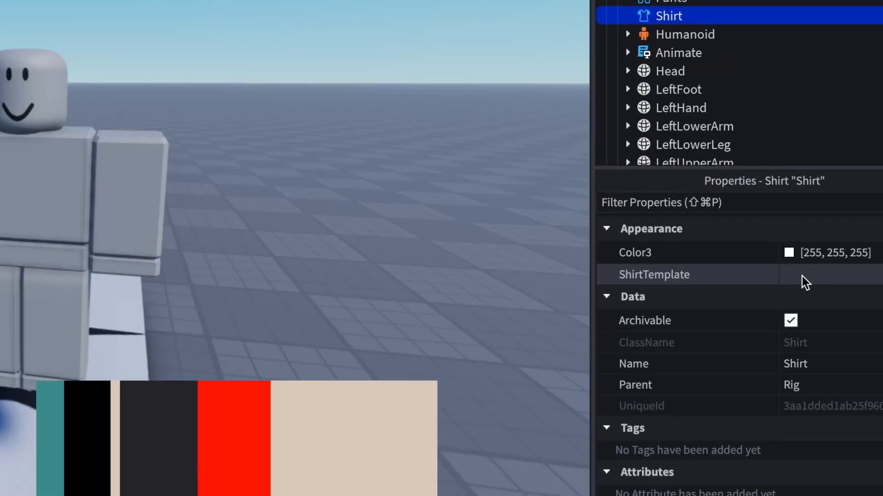
left_click(801, 278)
right_click(801, 275)
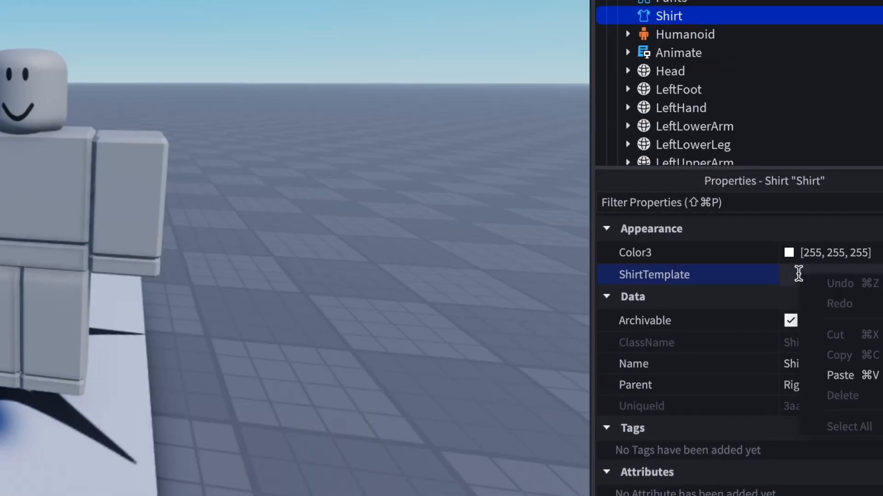
left_click(845, 376)
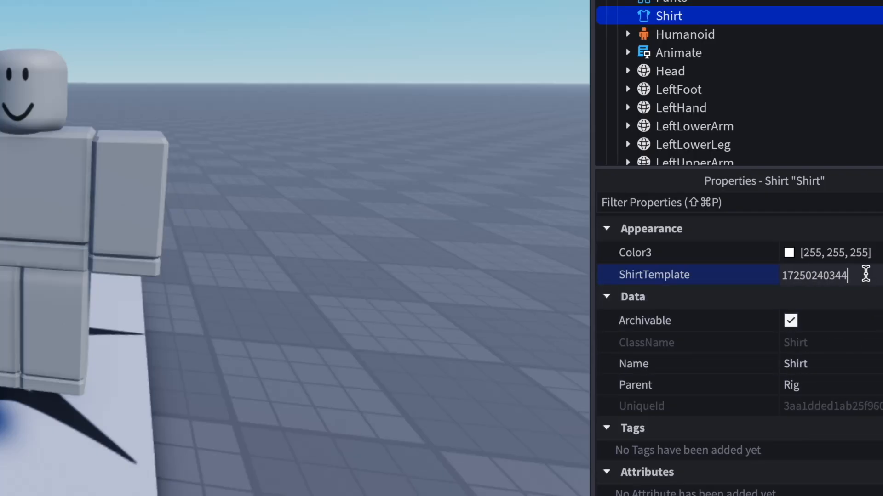
key("Return")
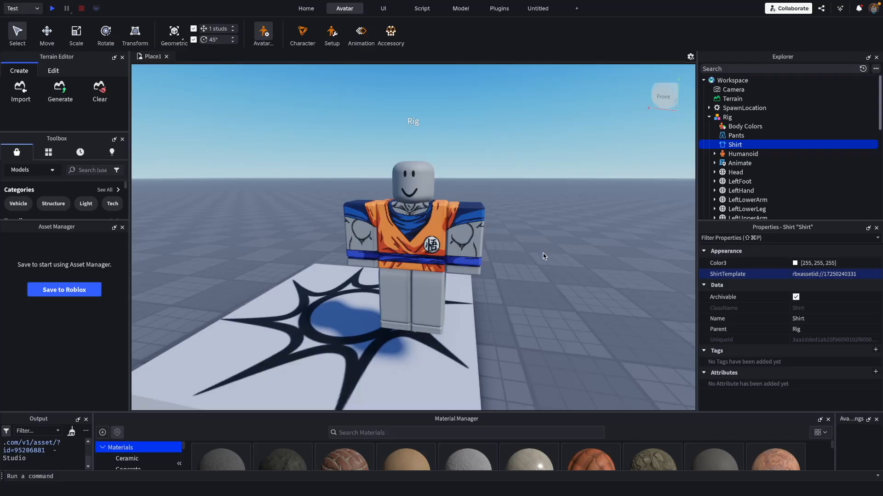
right_click_drag(546, 264, 543, 264)
scroll(546, 264, "up", 5)
scroll(543, 268, "up", 3)
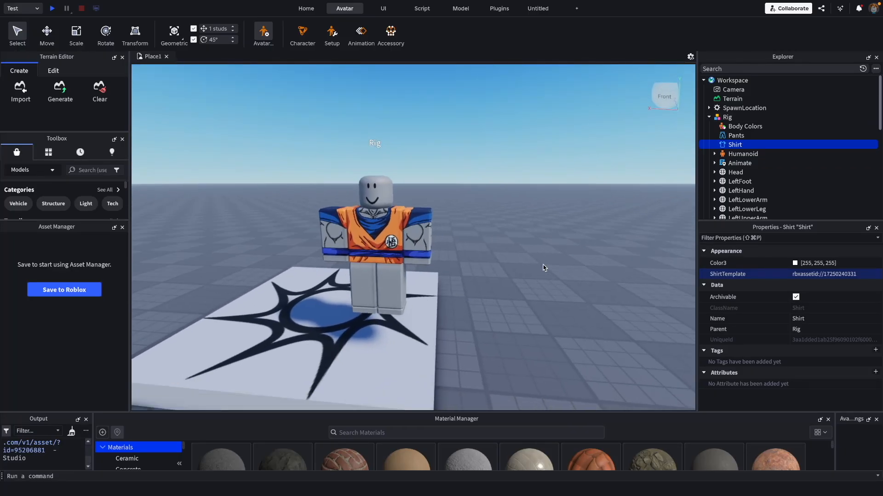
scroll(542, 268, "up", 2)
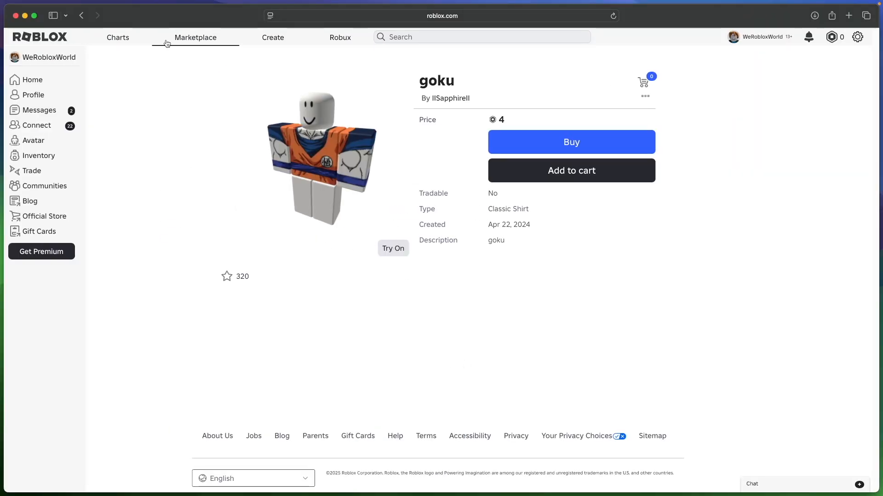
Switch to the browser, return to the Marketplace listing and replace the Classic Shirts filter with Classic Pants under Clothing.
left_click(82, 16)
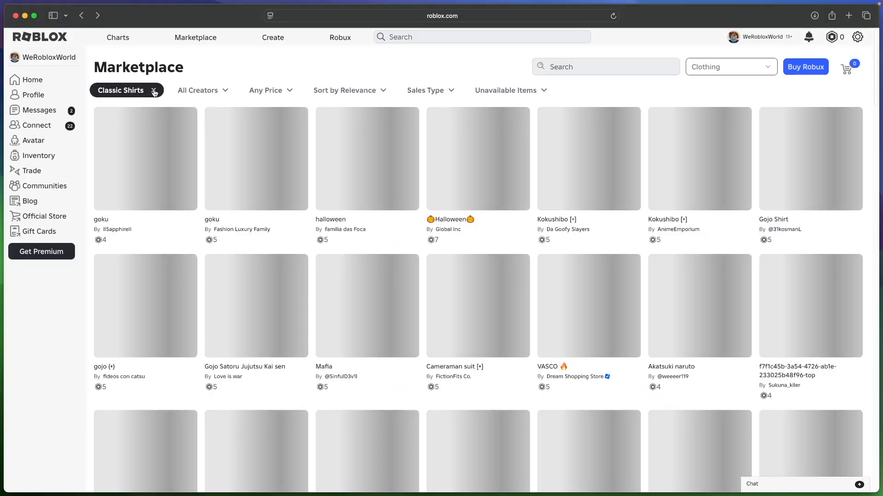
left_click(153, 91)
left_click(136, 92)
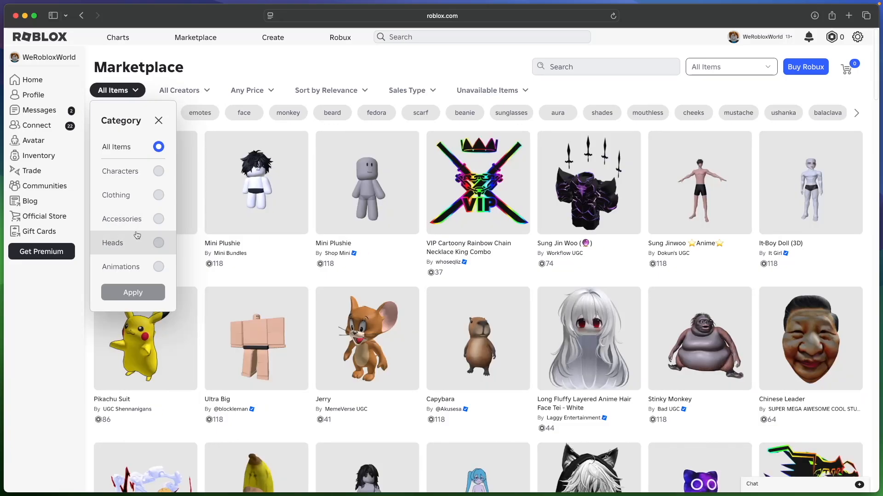
left_click(158, 196)
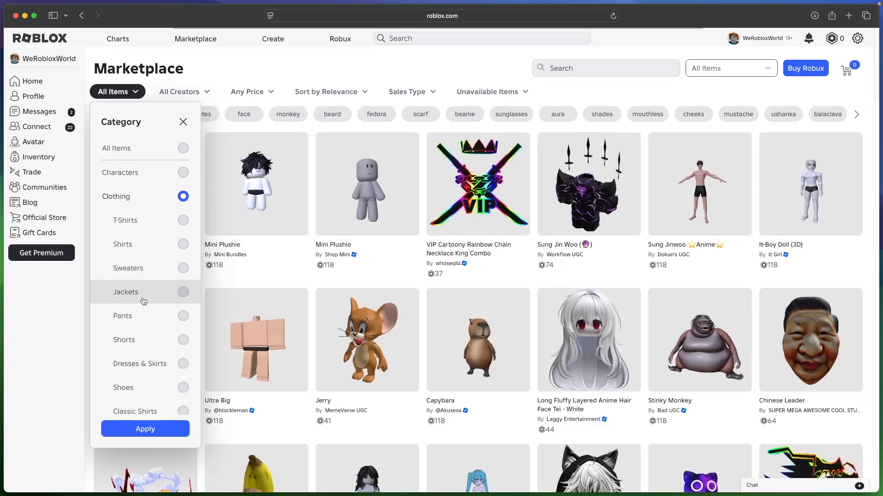
scroll(143, 301, "down", 4)
scroll(124, 385, "down", 3)
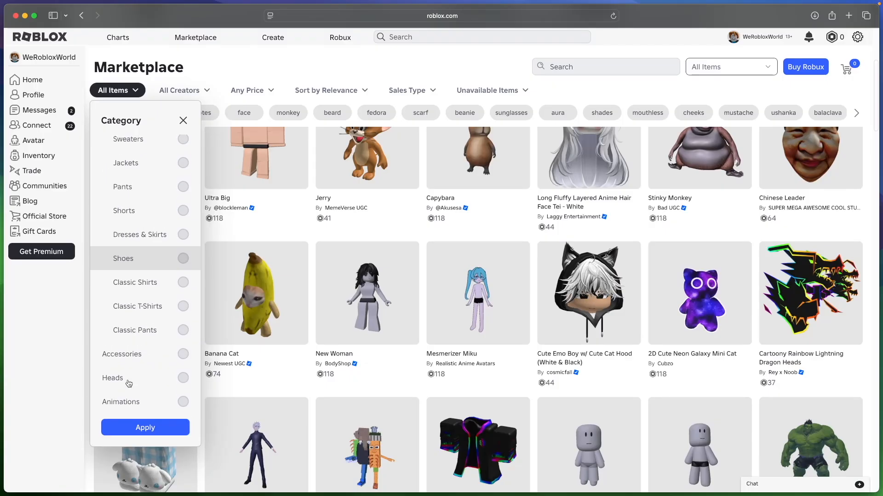
left_click(183, 331)
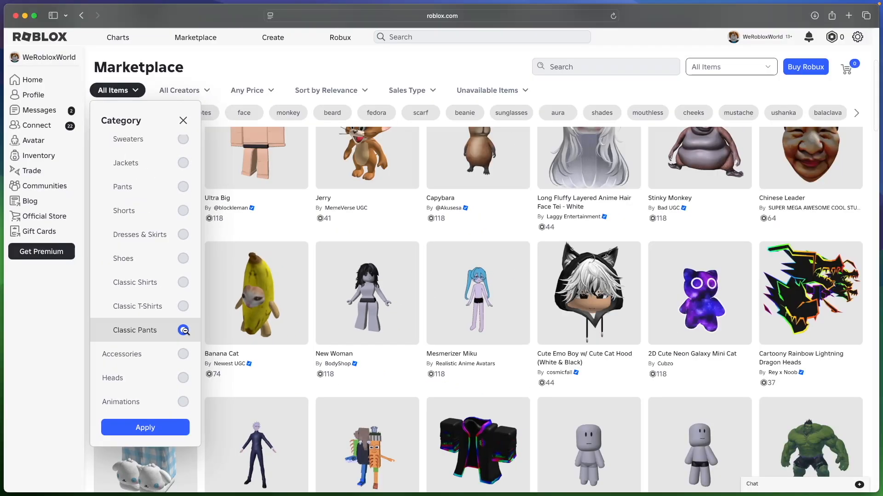
left_click(146, 428)
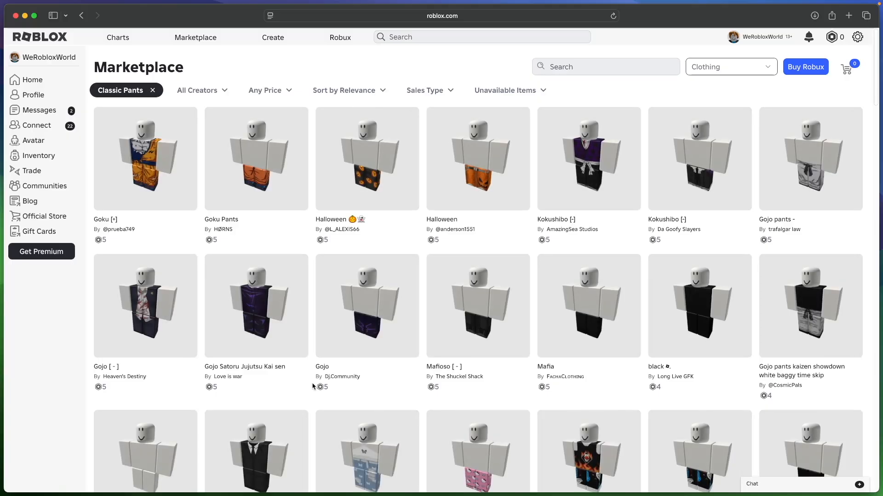
mouse_move(287, 192)
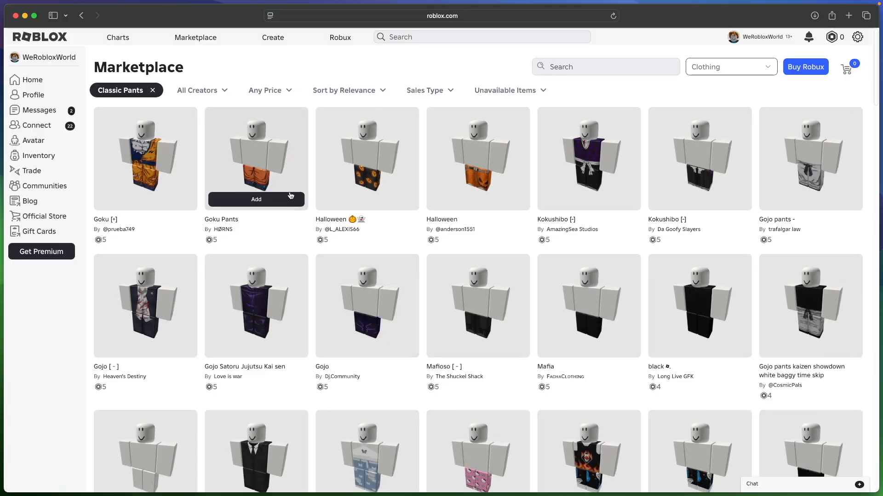
left_click(271, 167)
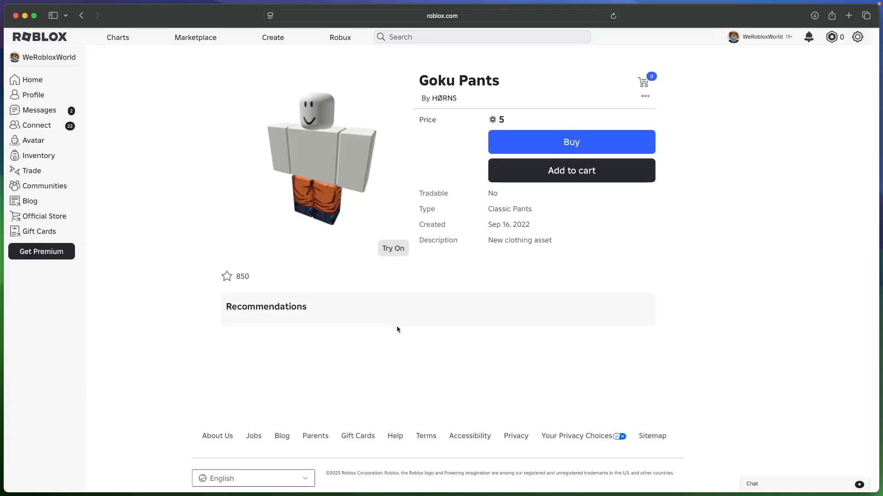
left_click(483, 17)
left_click(404, 15)
left_click_drag(405, 15, 364, 13)
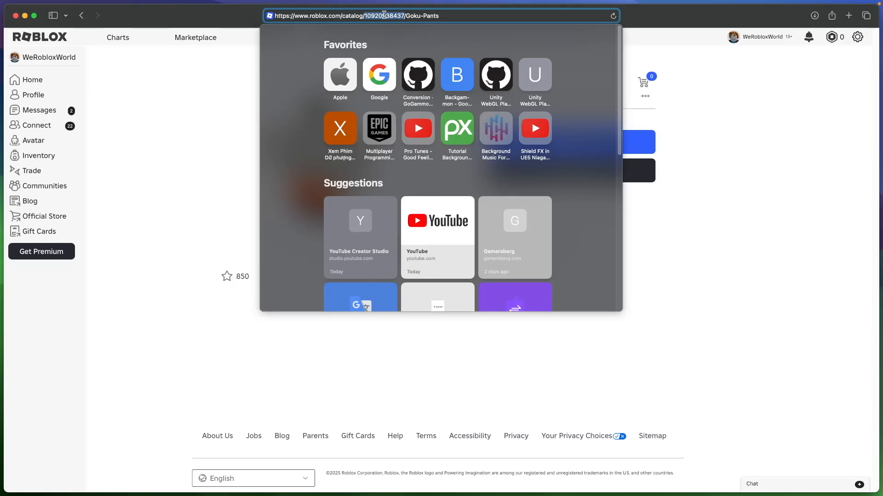
right_click(384, 15)
left_click(398, 31)
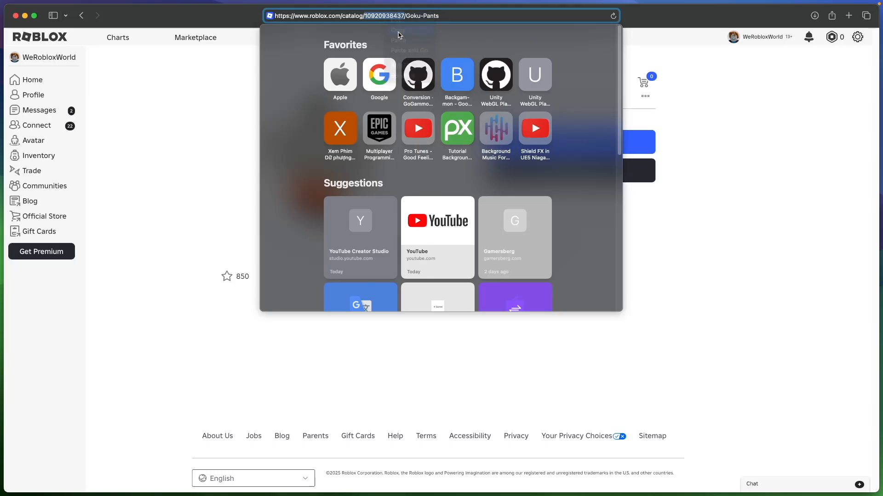
left_click(458, 350)
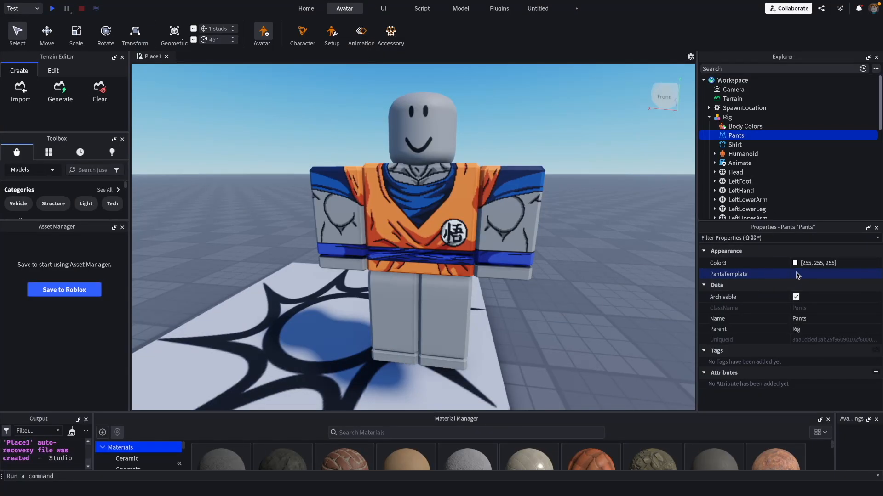
key("super+v")
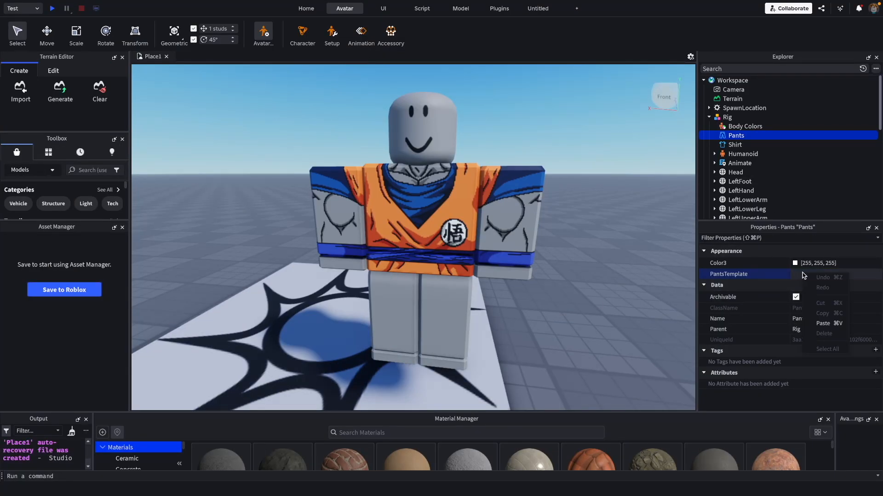
key("Return")
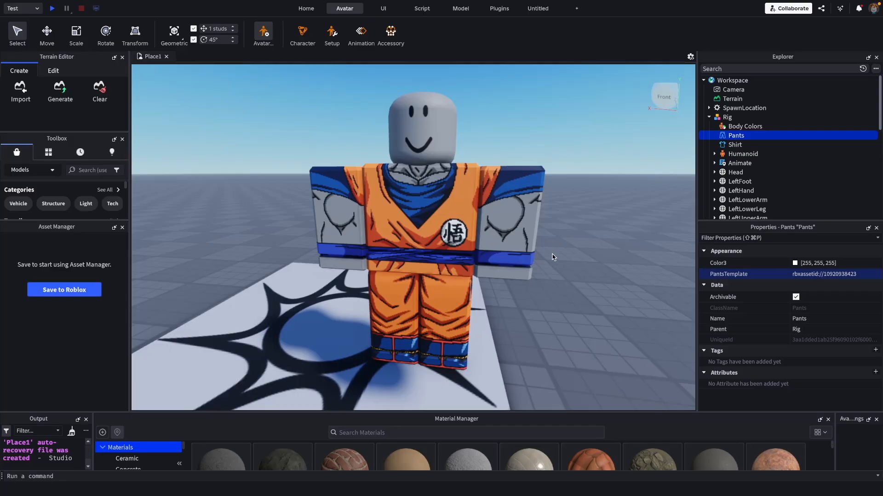
Examine the shirt and pants on the rig from near and far, with the Pants object deselected.
right_click_drag(551, 288, 550, 287)
key("s")
key("w")
key("s")
key("s")
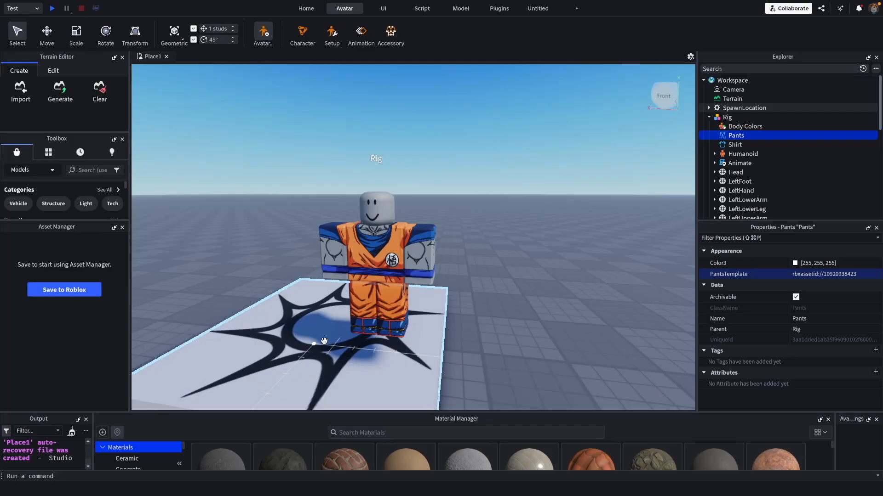
left_click(498, 137)
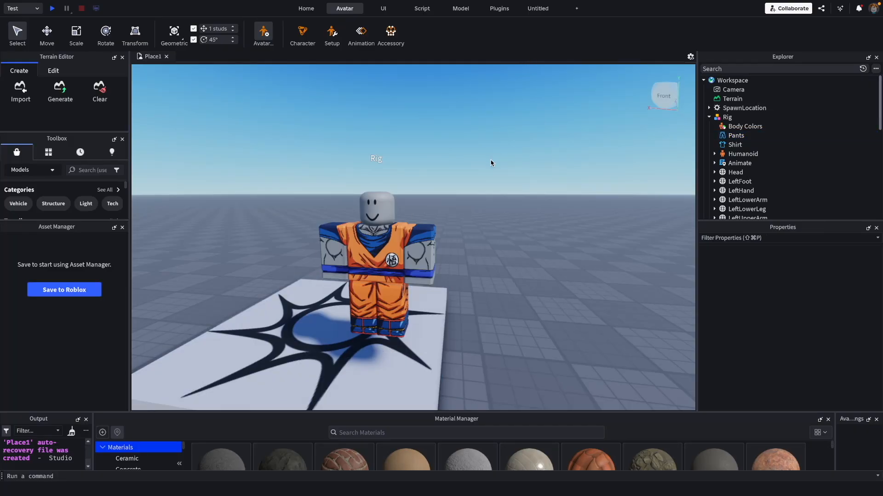
scroll(490, 164, "down", 3)
right_click_drag(489, 164, 490, 164)
scroll(490, 164, "up", 6)
scroll(490, 163, "down", 5)
key("w")
key("s")
key("a")
key("w")
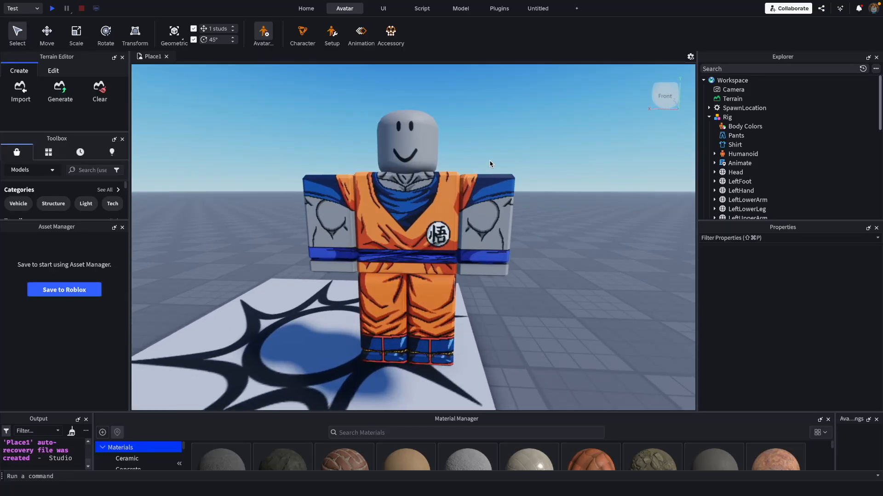
right_click_drag(490, 164, 490, 165)
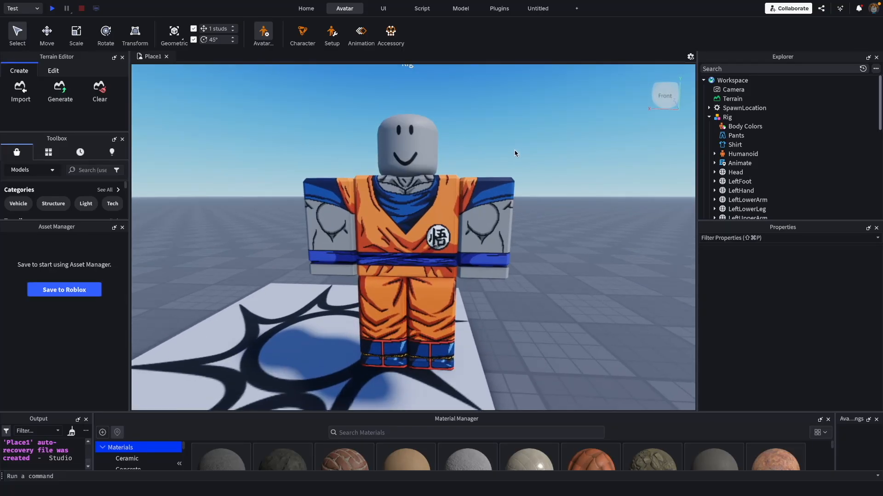